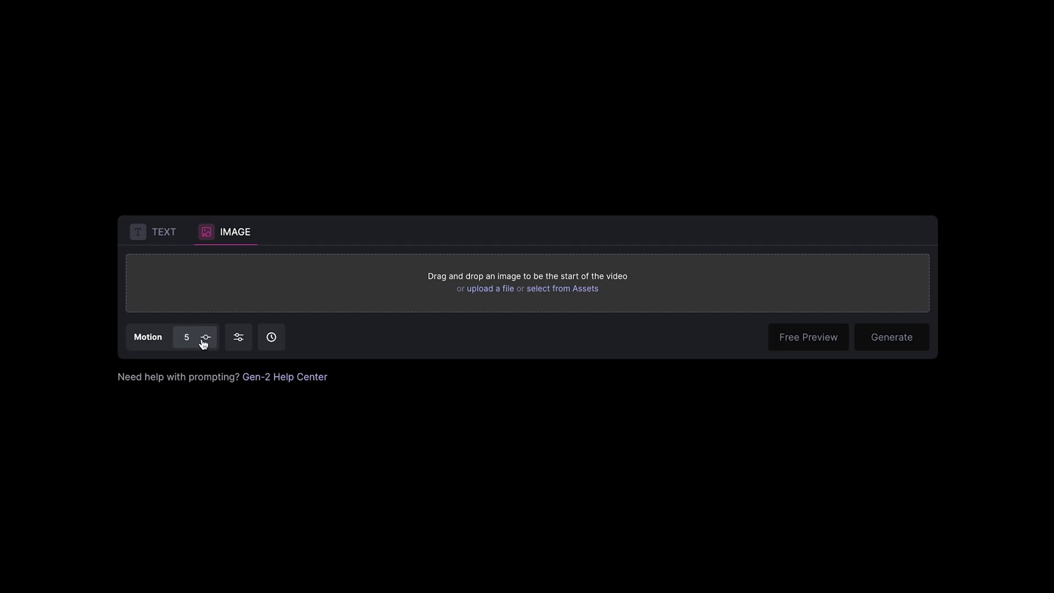
Open the Image to Video tool and upload BEAR.jpg as the starting image of the video
left_click(207, 339)
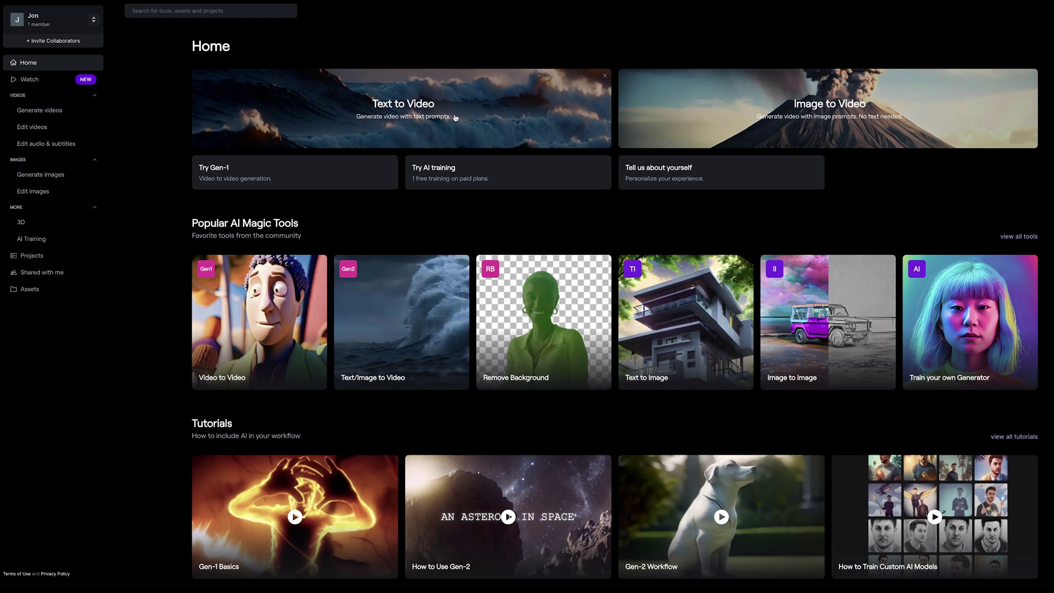
left_click(755, 114)
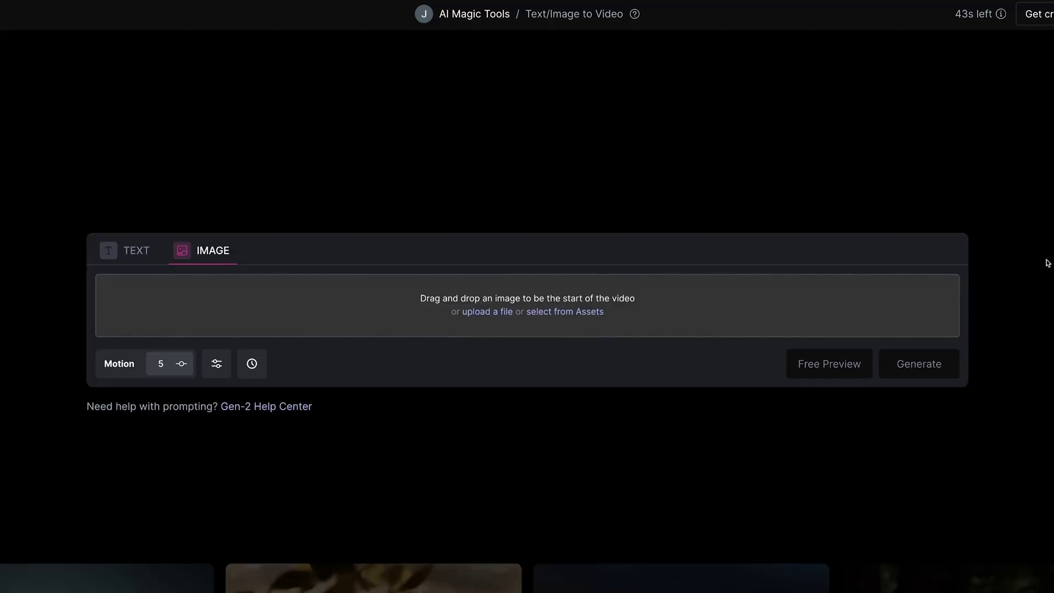
left_click(138, 252)
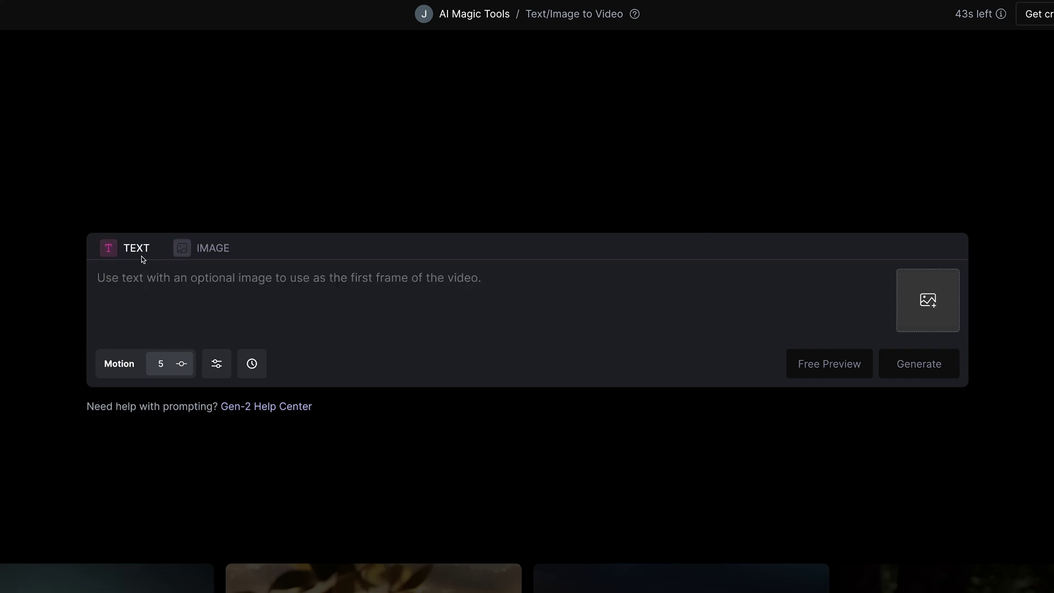
left_click(208, 250)
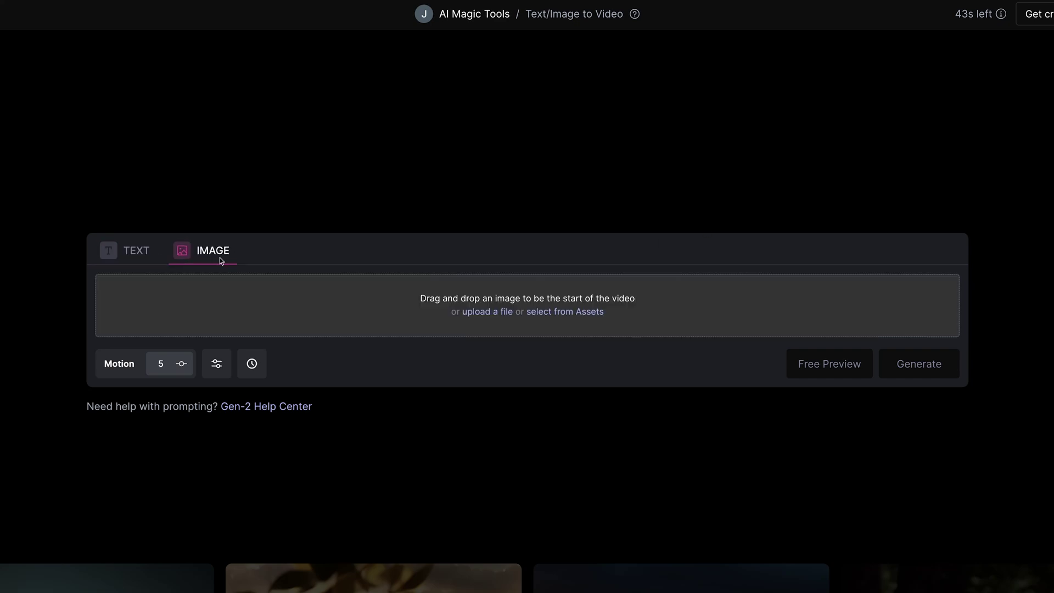
left_click(482, 312)
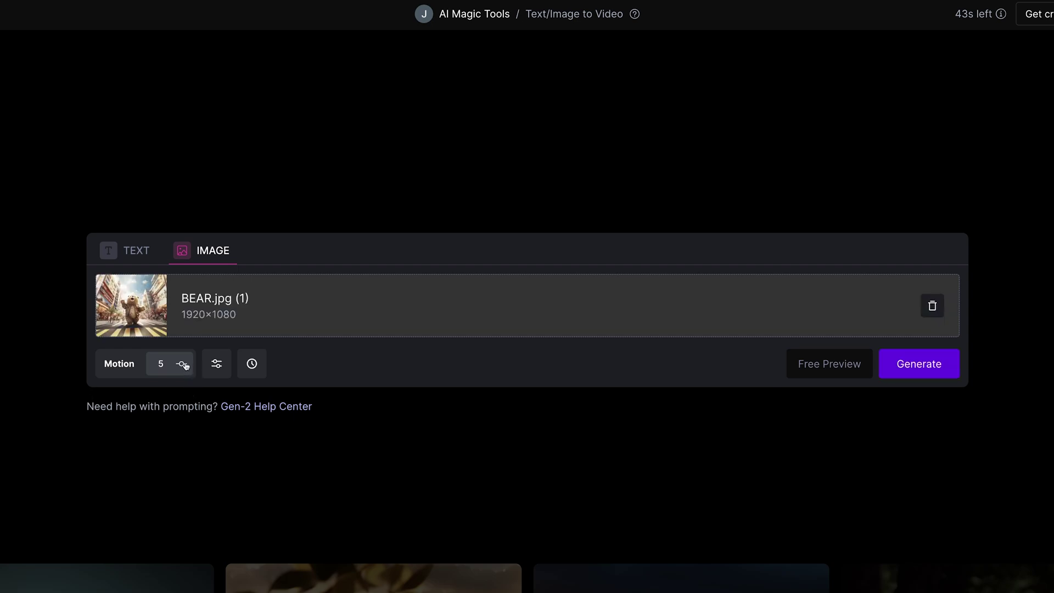
Set the motion intensity to 10 and generate a video from the uploaded bear image
left_click(183, 364)
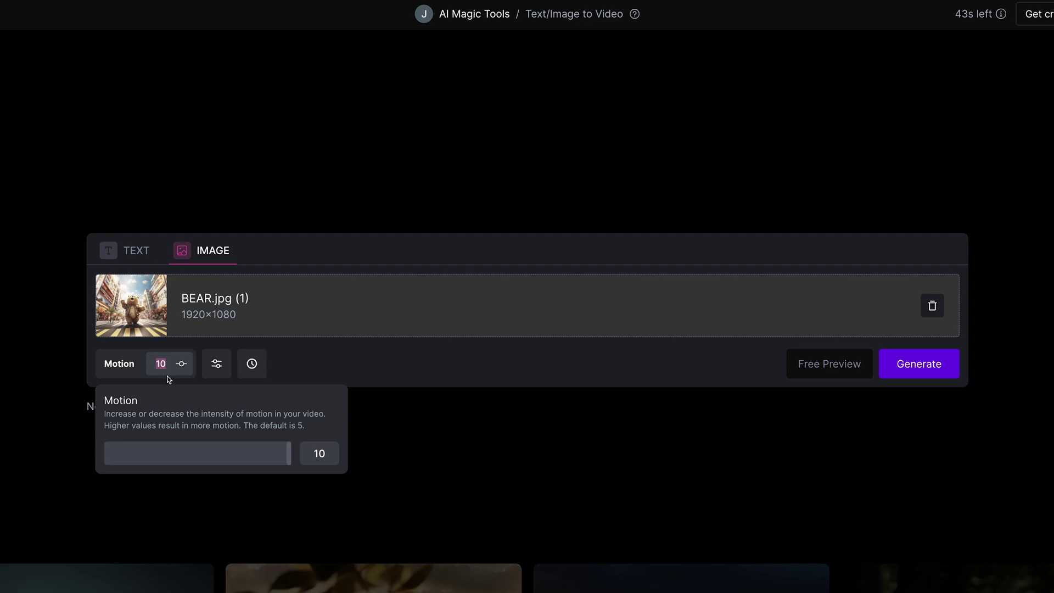
left_click(216, 364)
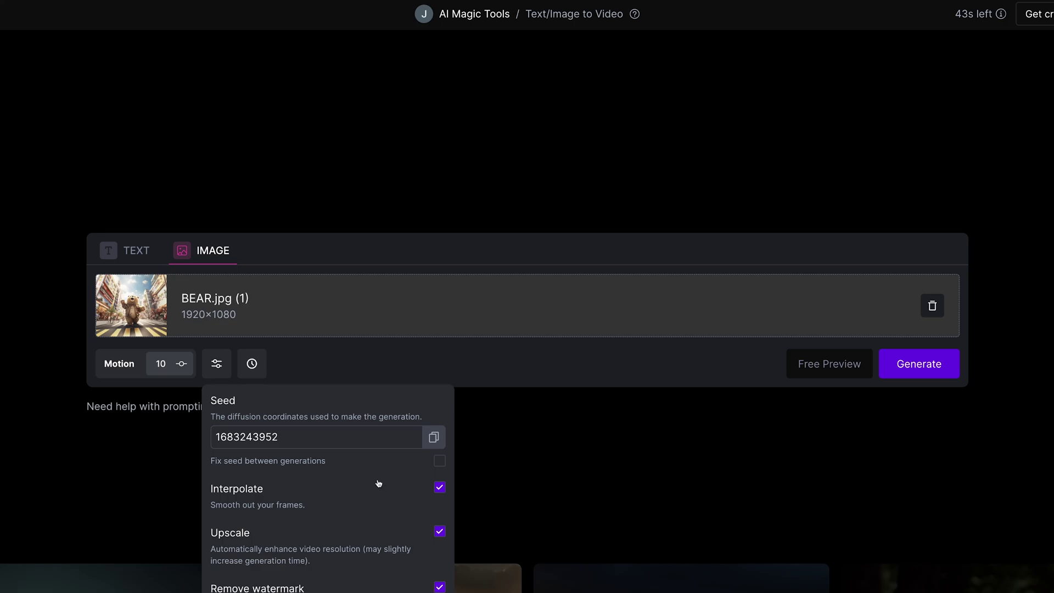
left_click(372, 355)
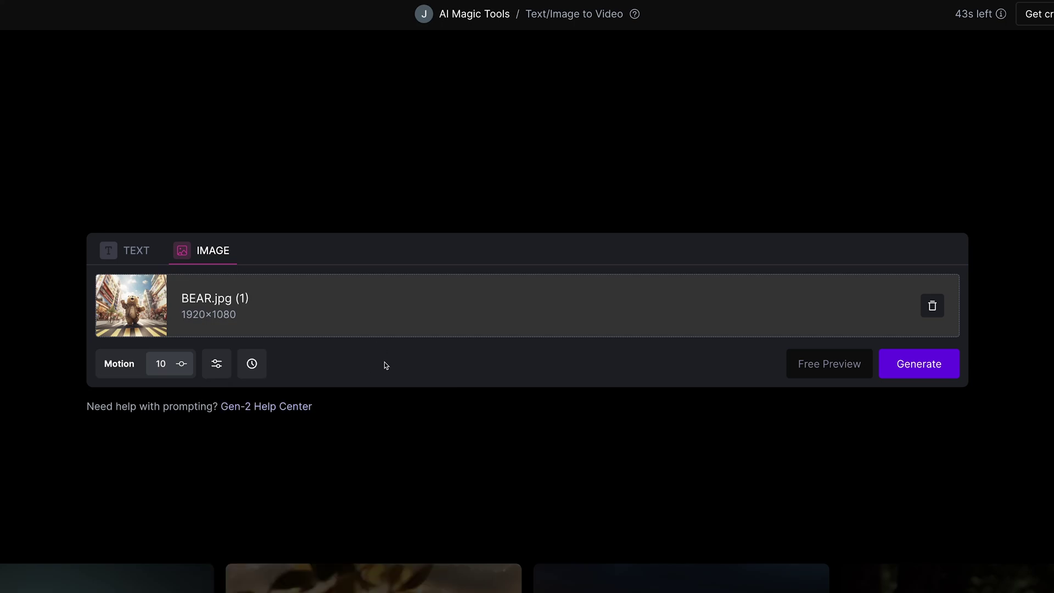
left_click(923, 369)
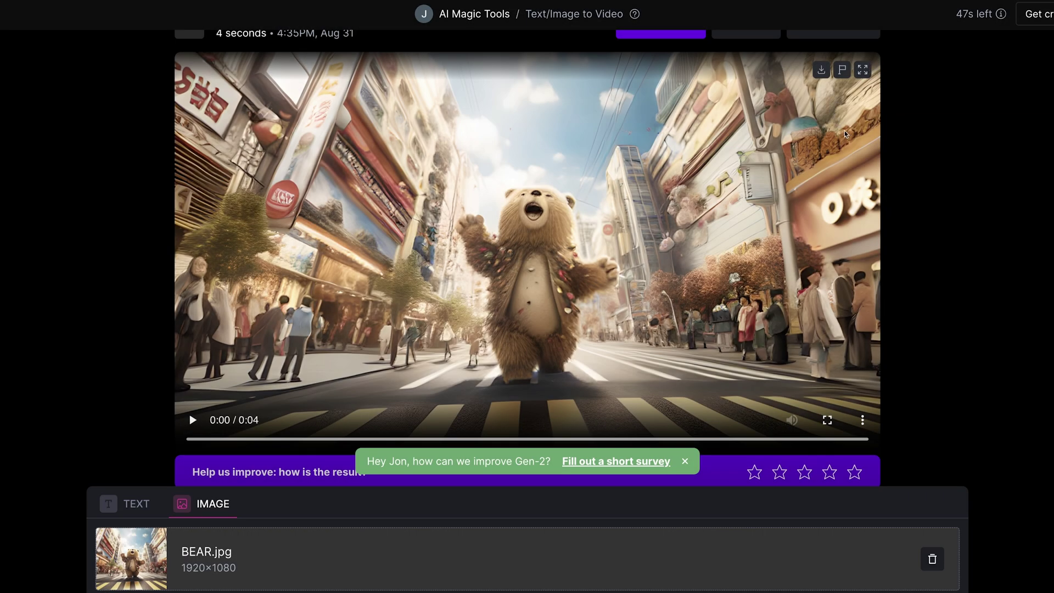
Reveal the prompt settings used for the 4:35PM bear video, then hide them again
scroll(844, 133, "up", 1)
left_click(828, 59)
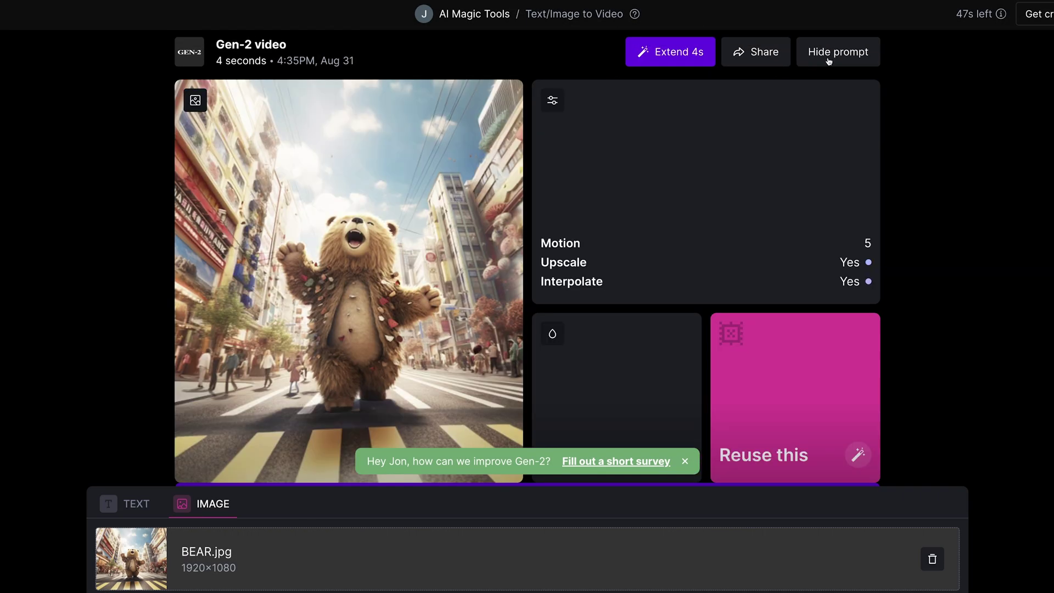
left_click(828, 59)
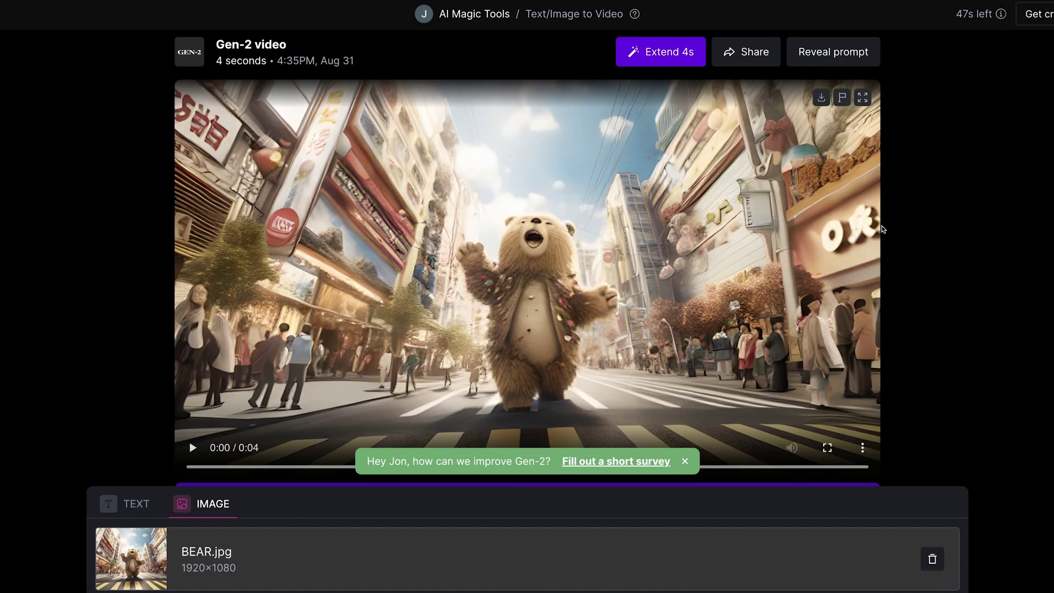
Play the generated bear videos one after another, through the 4:46PM version, to compare their motion
left_click(193, 448)
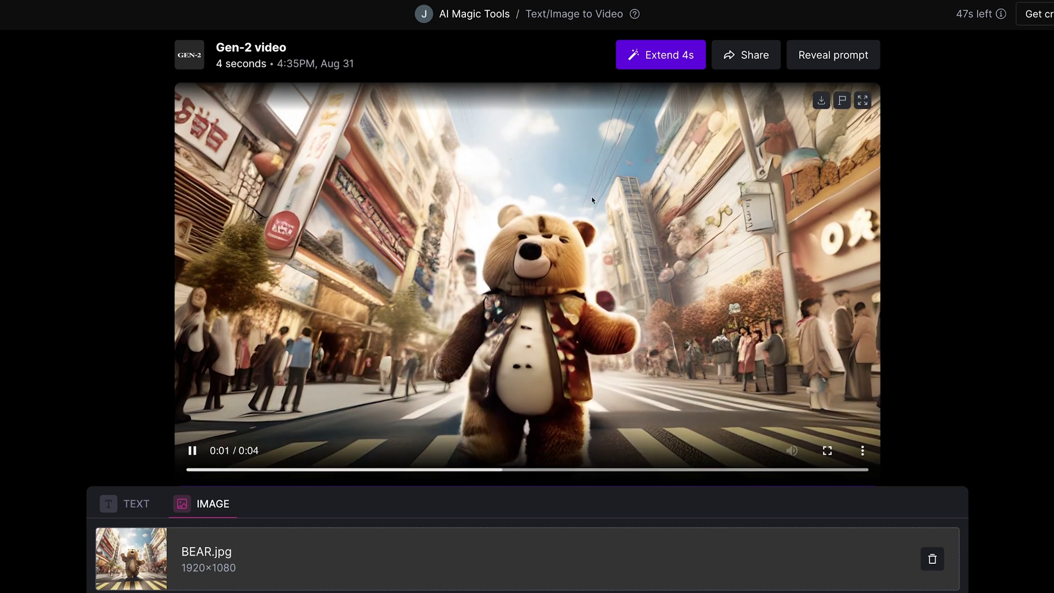
scroll(560, 320, "down", 1)
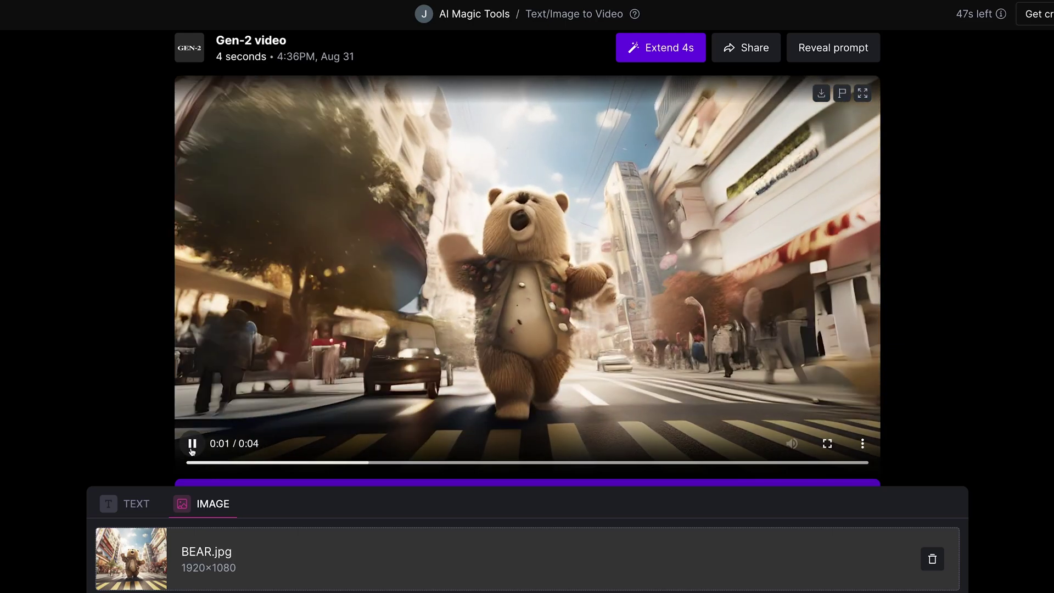
scroll(384, 334, "down", 8)
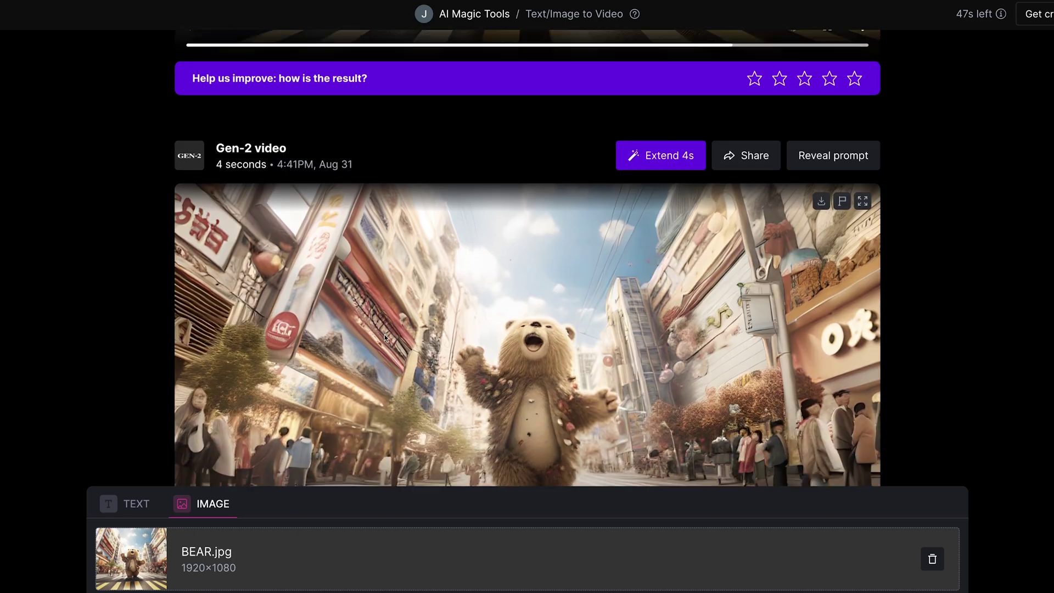
scroll(384, 335, "down", 2)
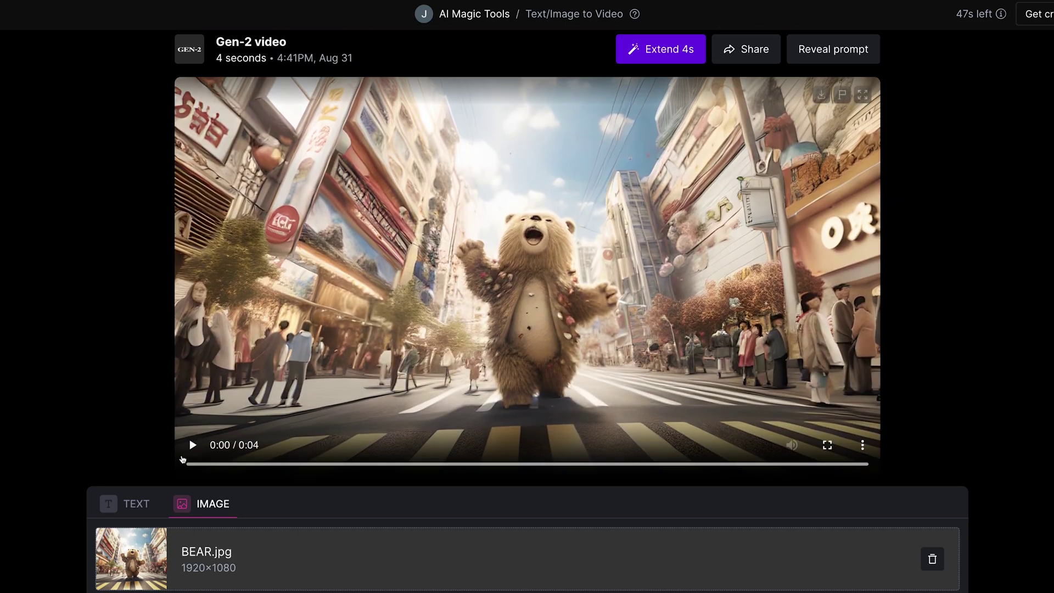
left_click(192, 444)
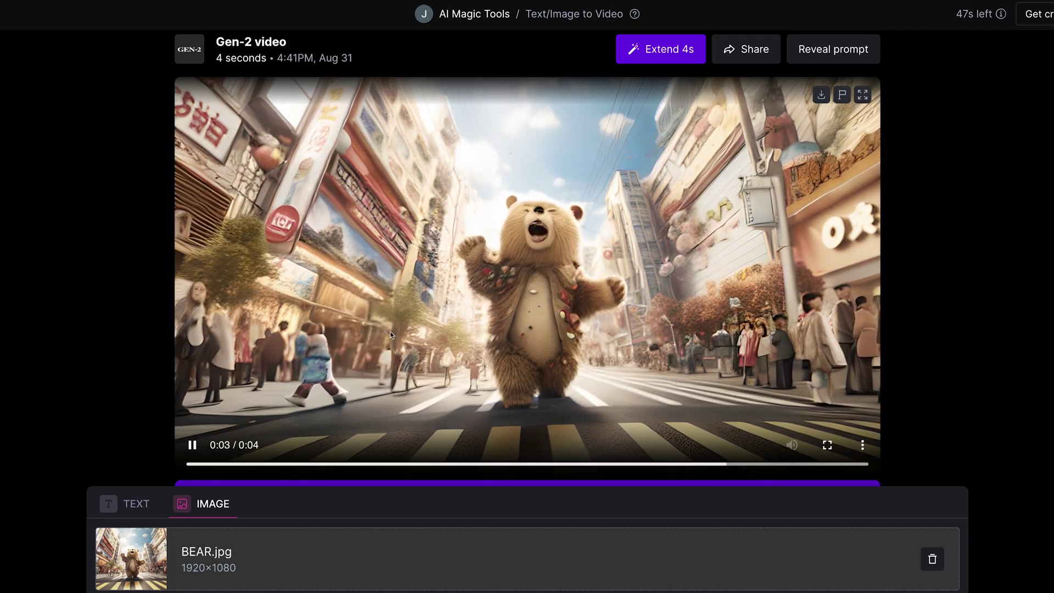
left_click(509, 140)
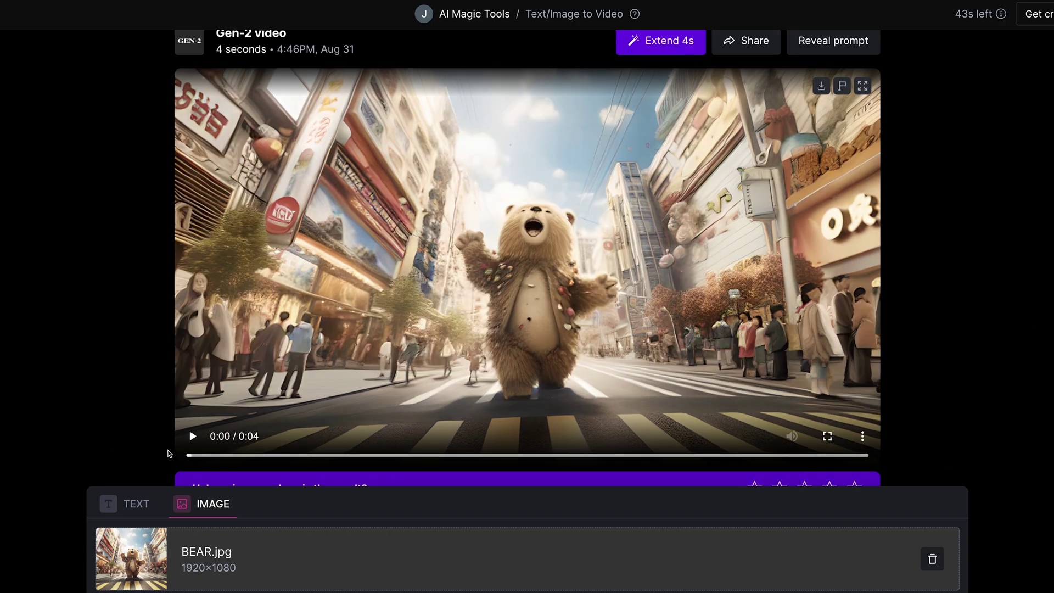
left_click(191, 436)
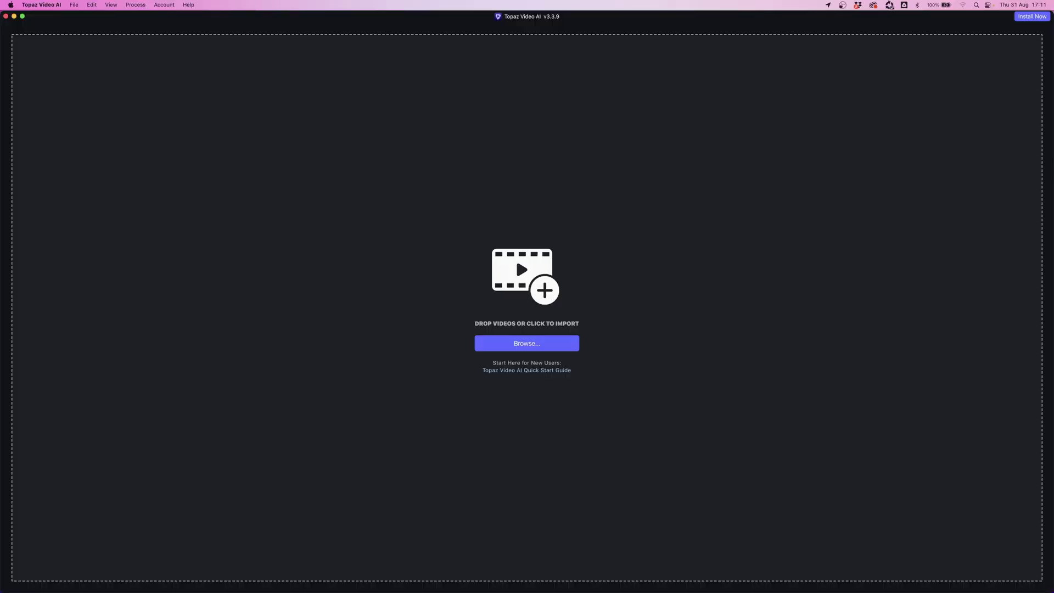
Switch to Topaz Video AI, import the generated bear video and set its output resolution to 3840x2160 (4K)
left_click_drag(1053, 266, 465, 263)
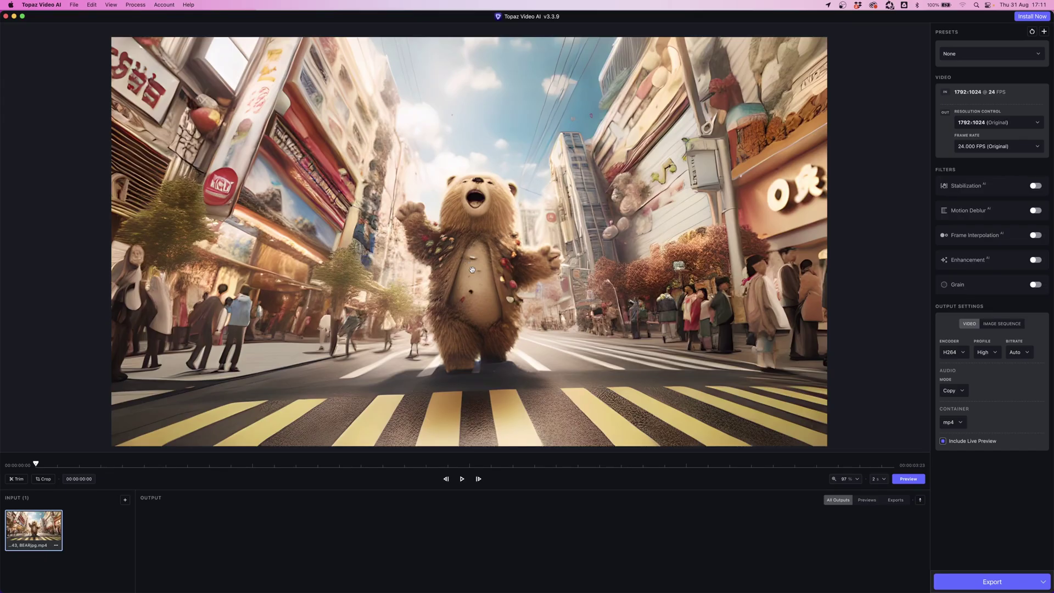
left_click(995, 122)
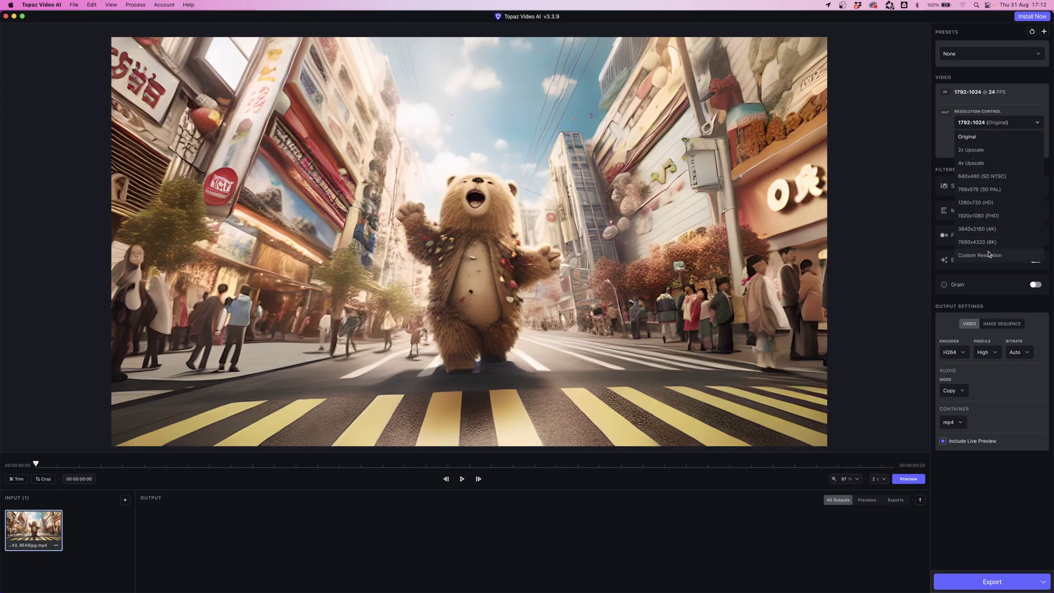
left_click(985, 229)
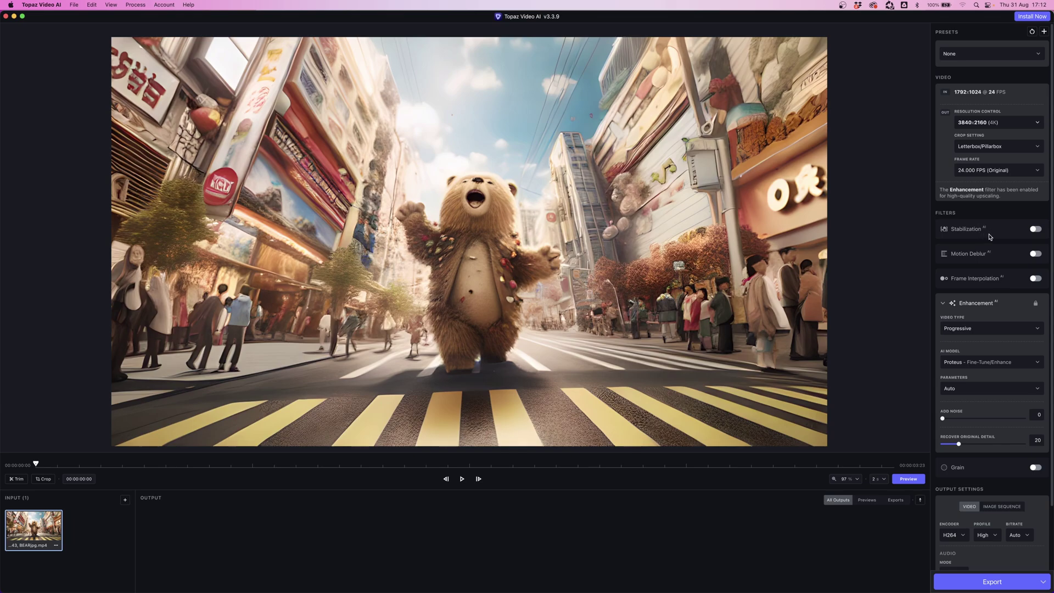
Enable Stabilization with Reduce Jittery Motions, and turn on Frame Interpolation
left_click(1035, 229)
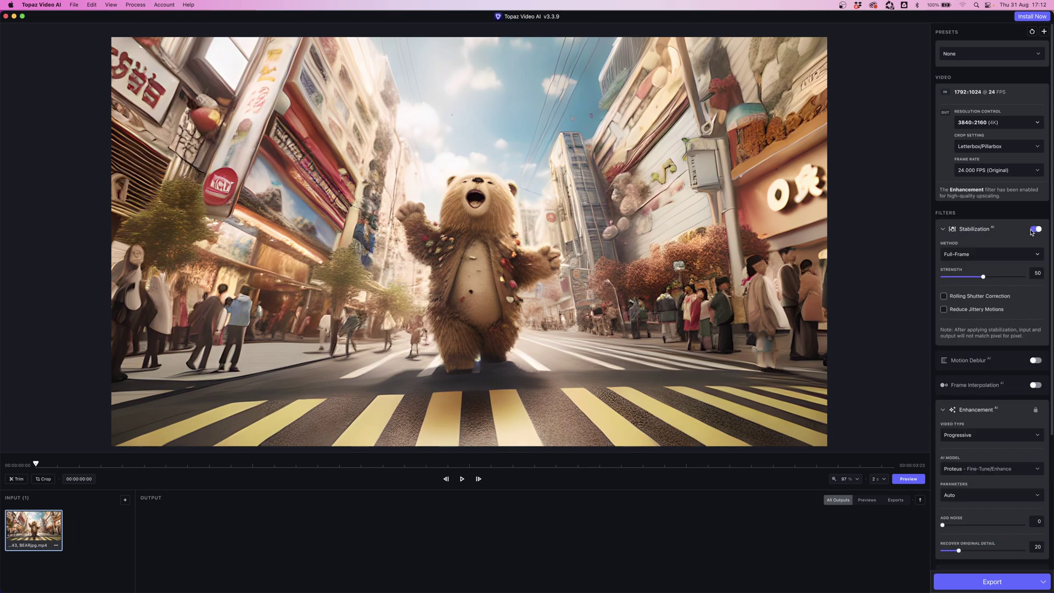
left_click(942, 309)
scroll(977, 385, "down", 6)
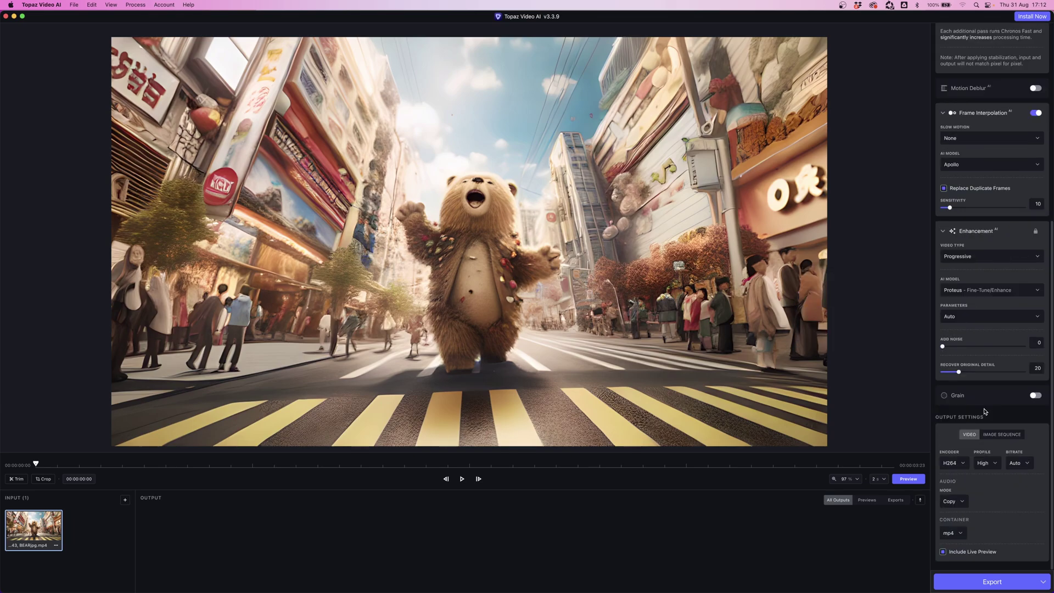
Set the Enhancement AI model to Theia - Details/Fidelity with Sharpen at 4 and Reduce Noise at 8
left_click(982, 291)
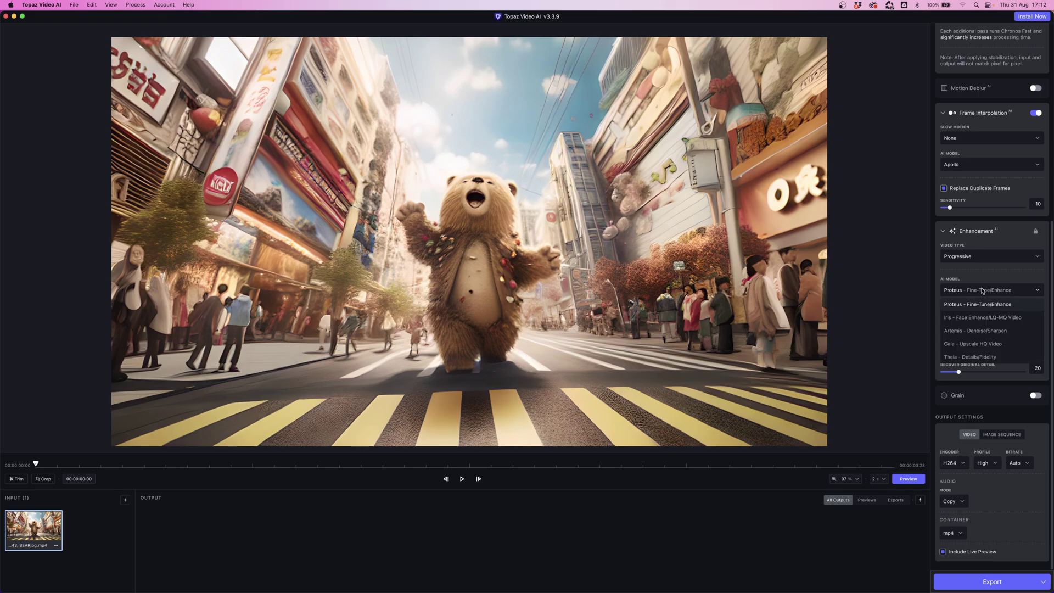
left_click(986, 357)
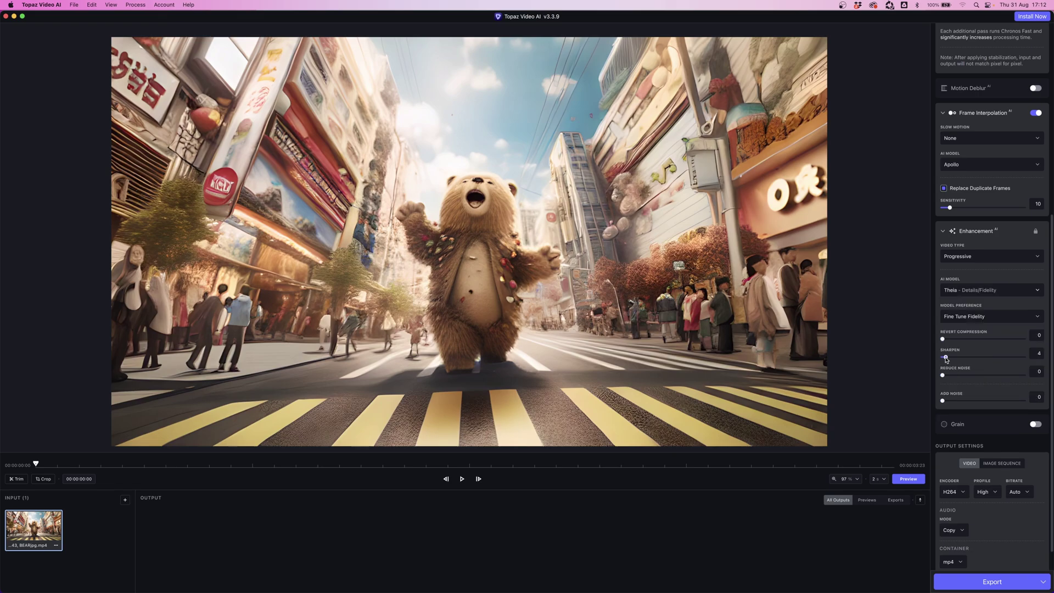
left_click_drag(948, 377, 949, 376)
Export the enhanced 4K bear video and play it side by side with the original
left_click(978, 589)
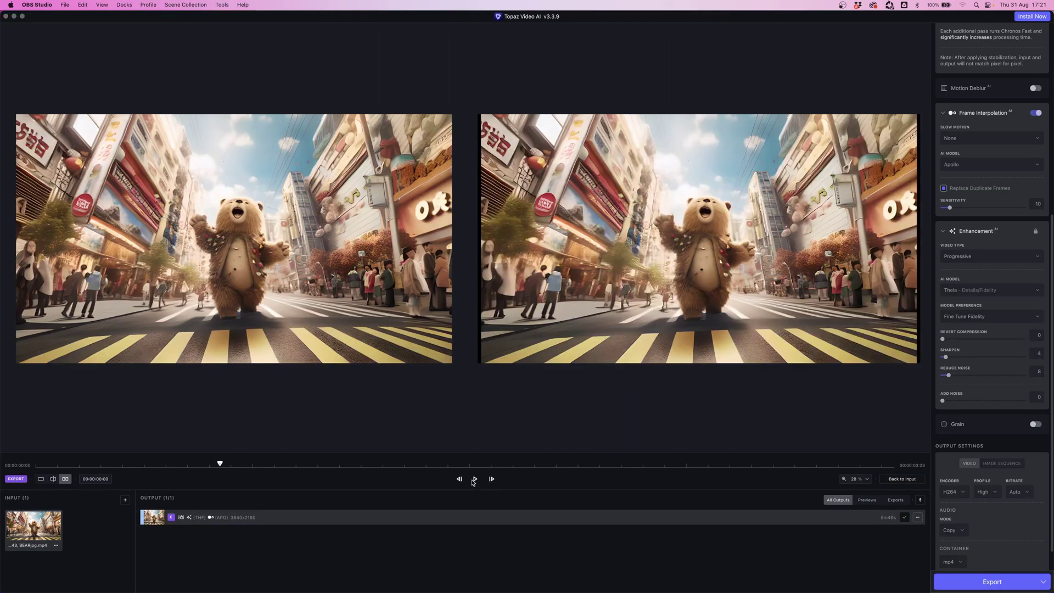
left_click(474, 480)
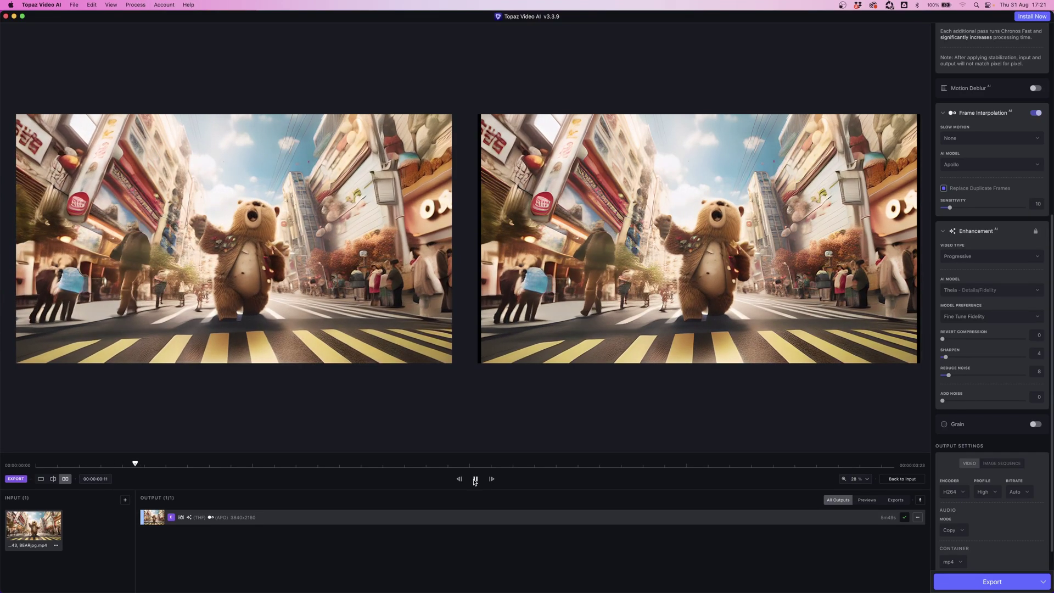